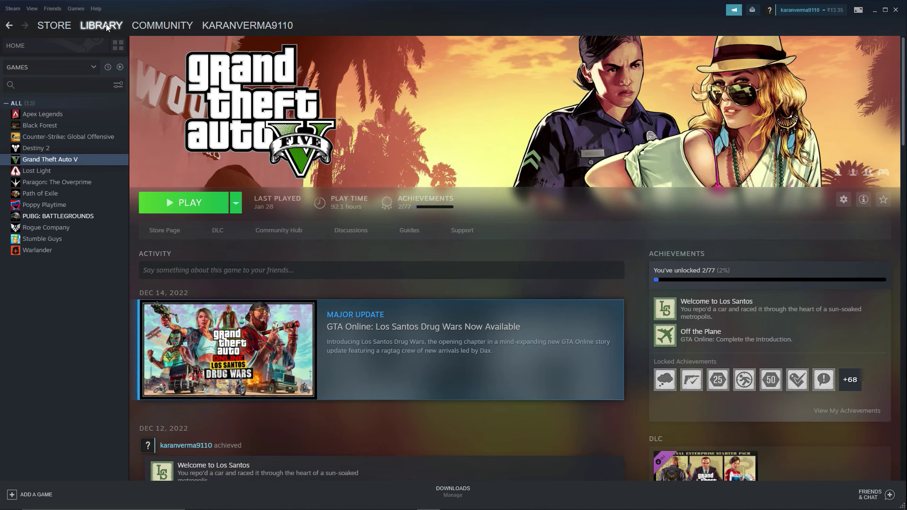
# - Show all library games as a grid and view the Poppy Playtime and Stumble Guys pages
pyautogui.click(54, 105)
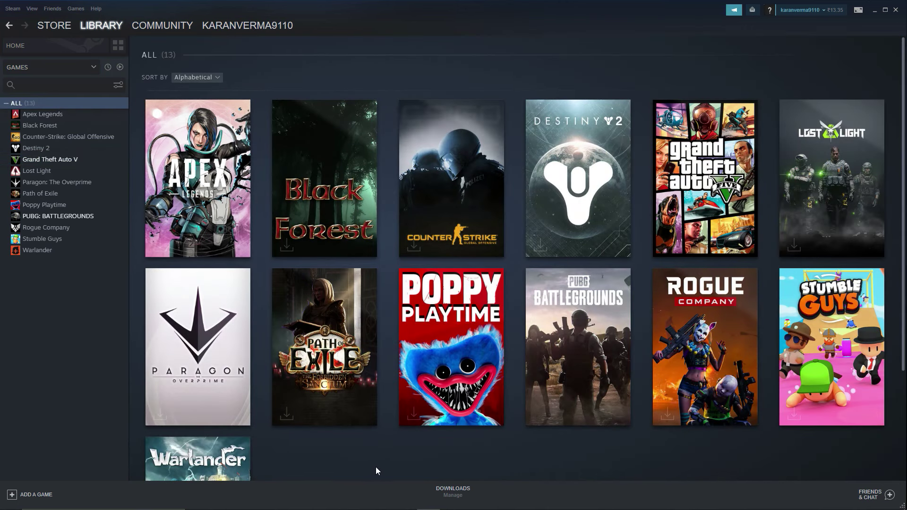
pyautogui.scroll(-2, 382, 464)
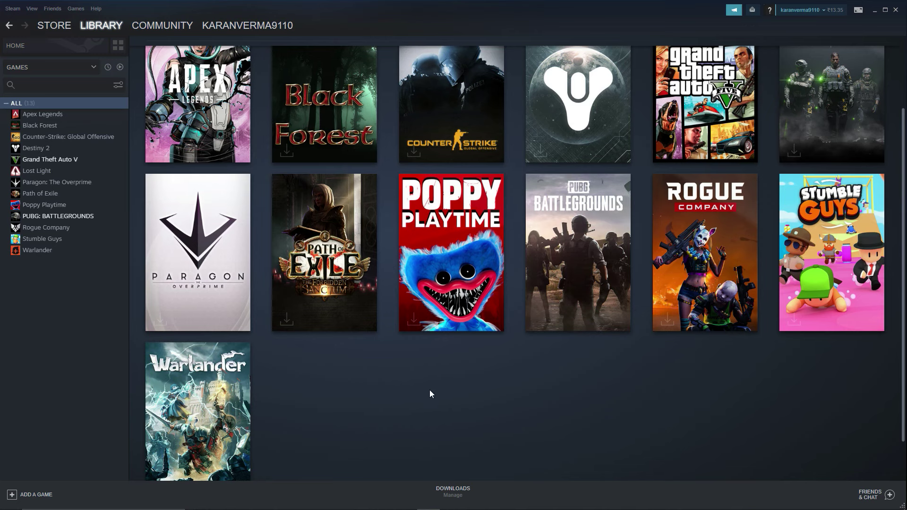
pyautogui.scroll(1, 430, 392)
pyautogui.click(460, 282)
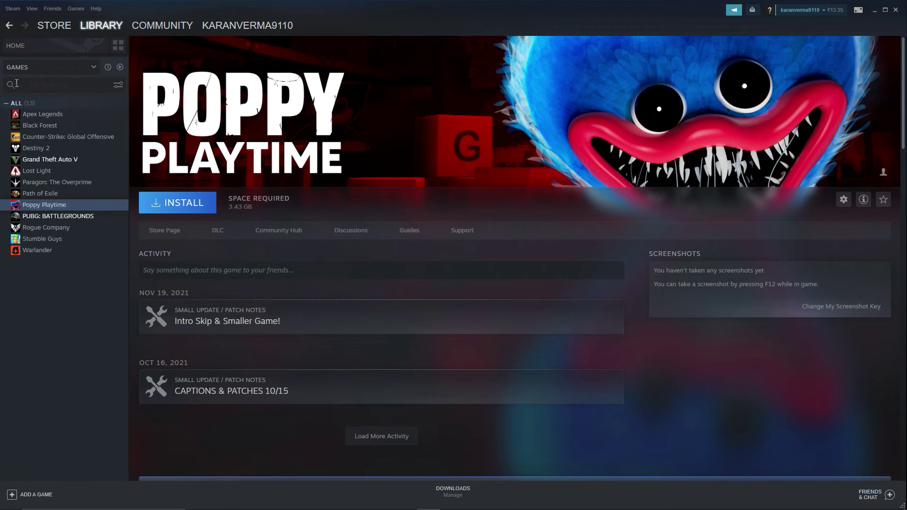
pyautogui.click(8, 25)
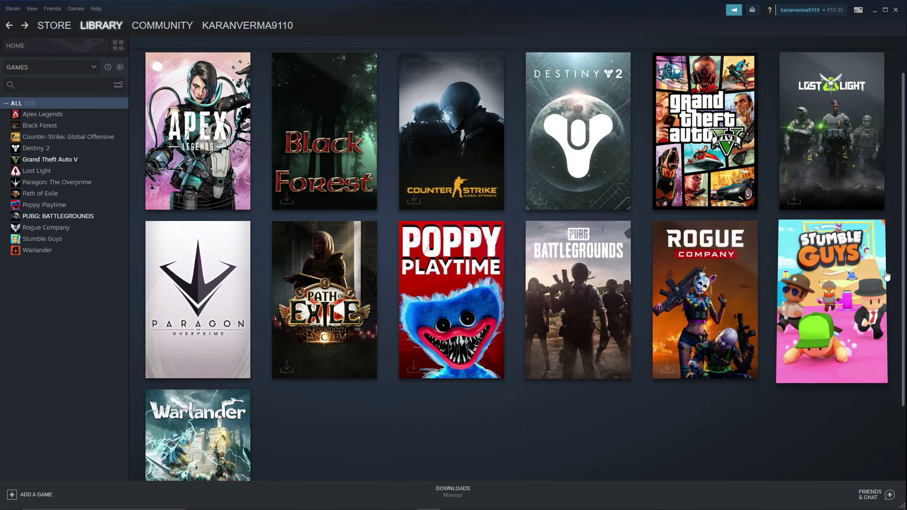
pyautogui.click(854, 263)
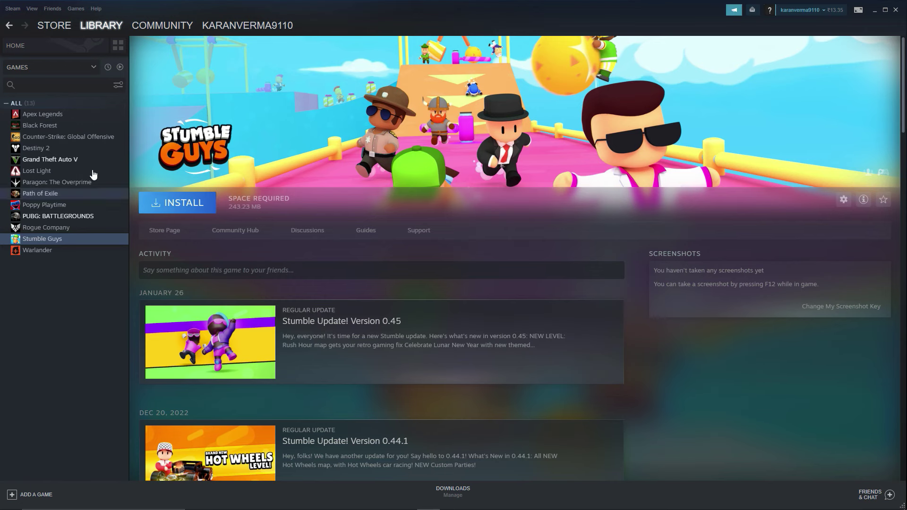
pyautogui.click(9, 25)
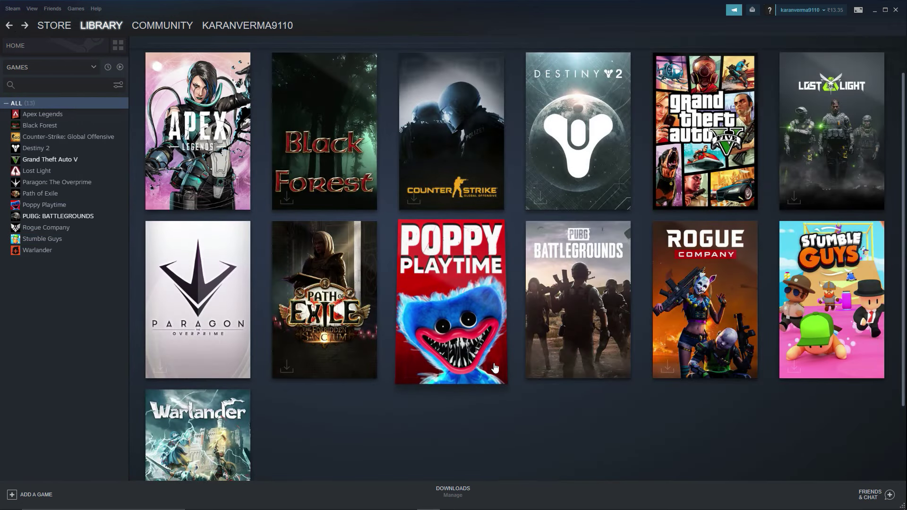
pyautogui.scroll(-2, 494, 370)
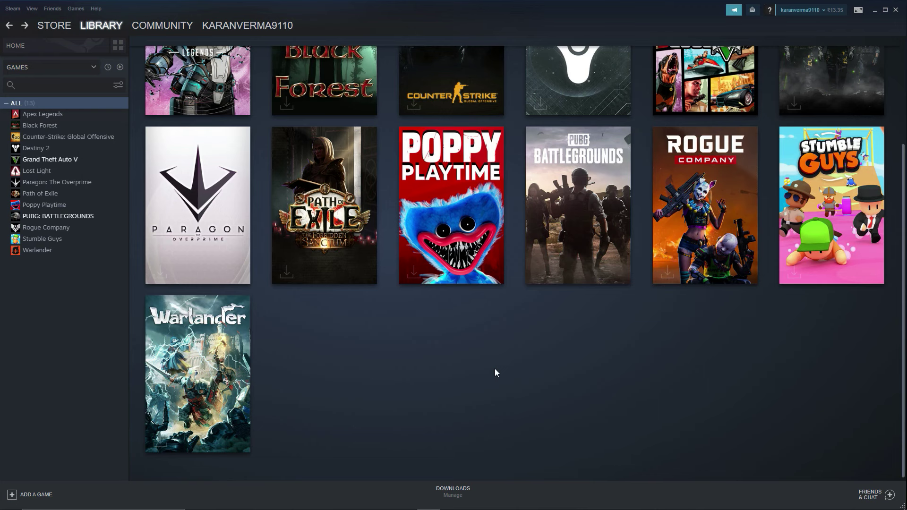
pyautogui.scroll(1, 354, 311)
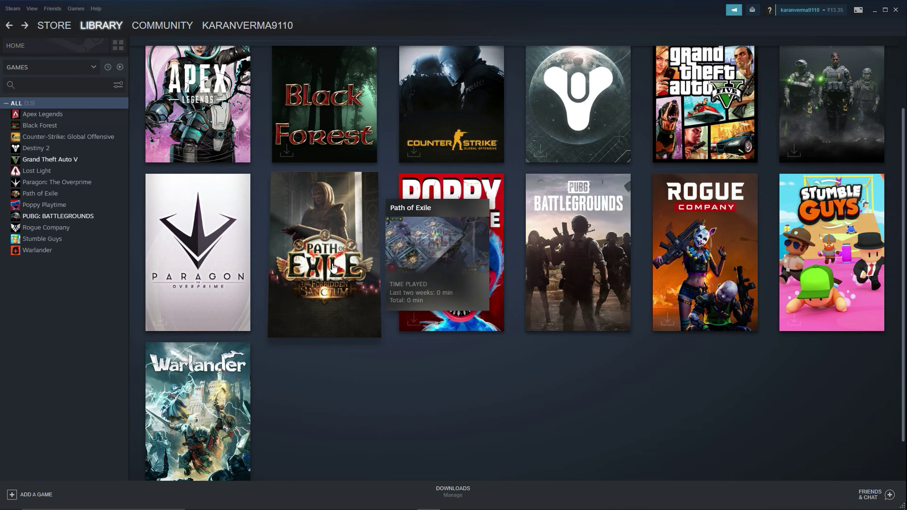
# - View the Path of Exile and Warlander library pages, returning to the grid after each
pyautogui.click(354, 284)
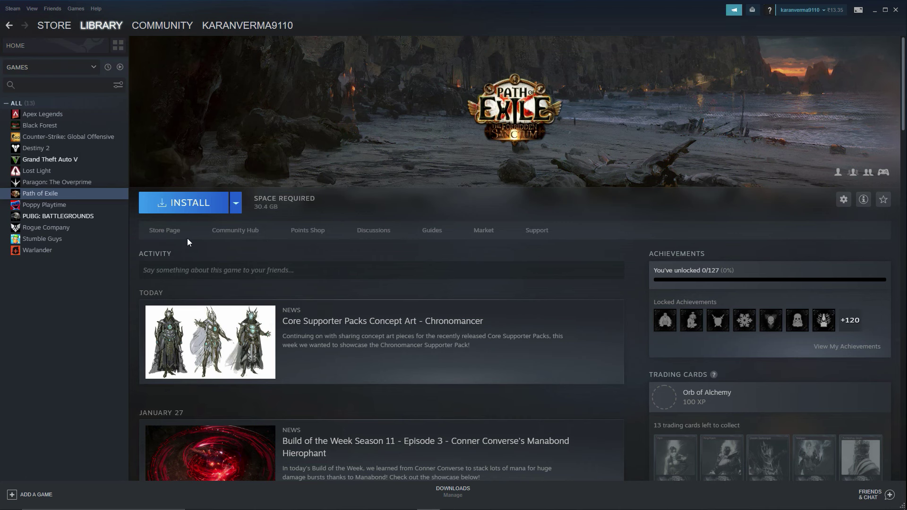
pyautogui.click(10, 25)
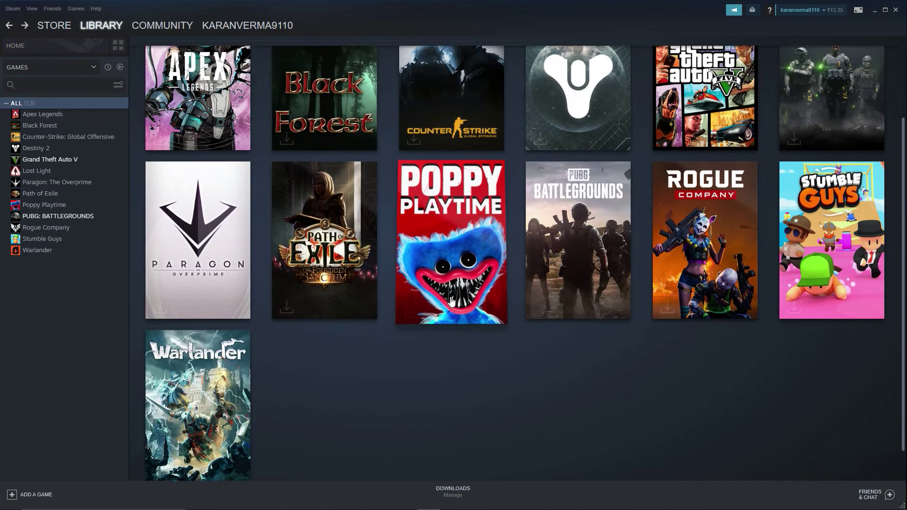
pyautogui.scroll(-1, 451, 302)
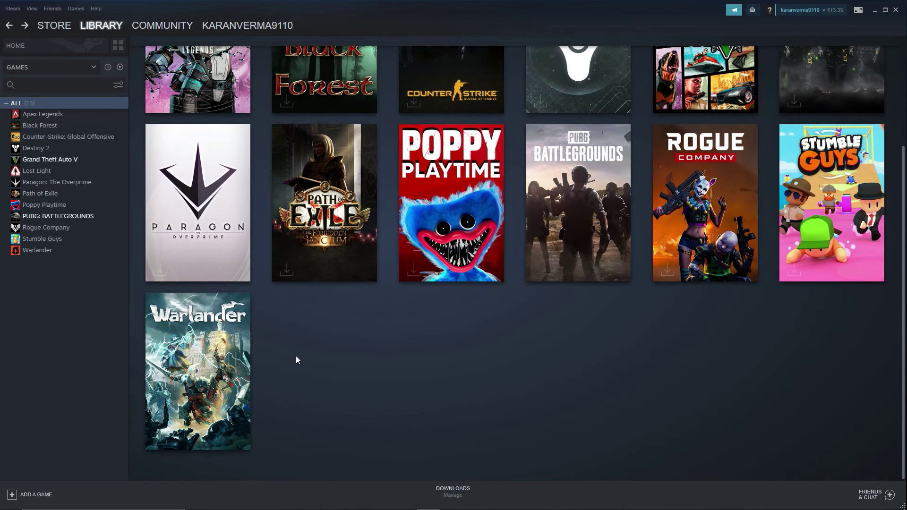
pyautogui.click(237, 376)
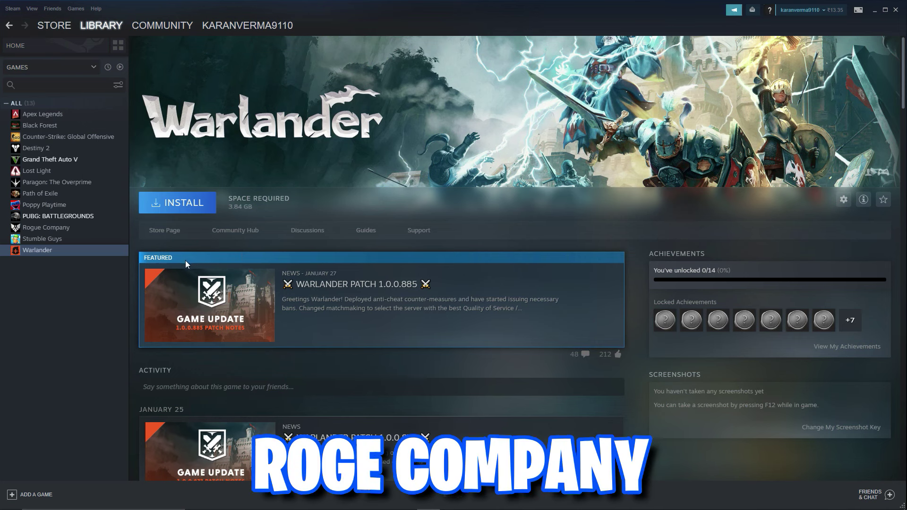
pyautogui.click(23, 84)
pyautogui.click(8, 26)
pyautogui.moveTo(704, 205)
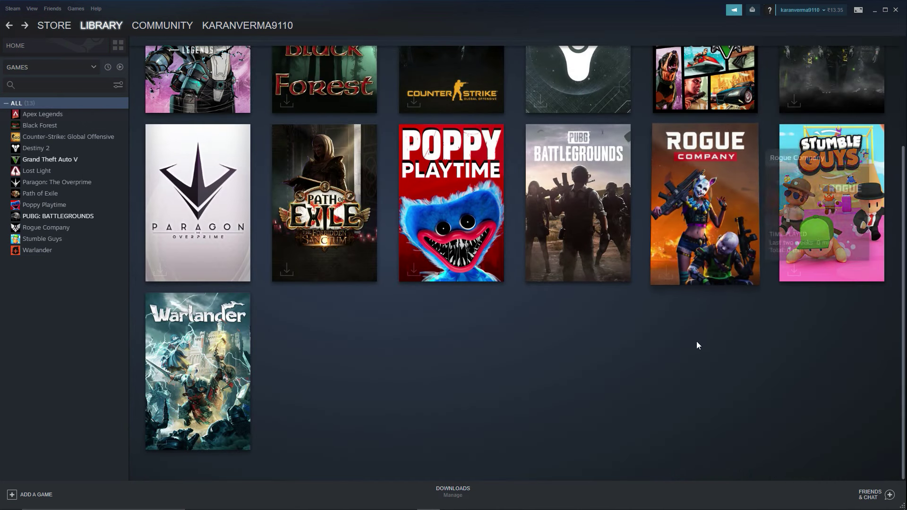
pyautogui.scroll(1, 695, 347)
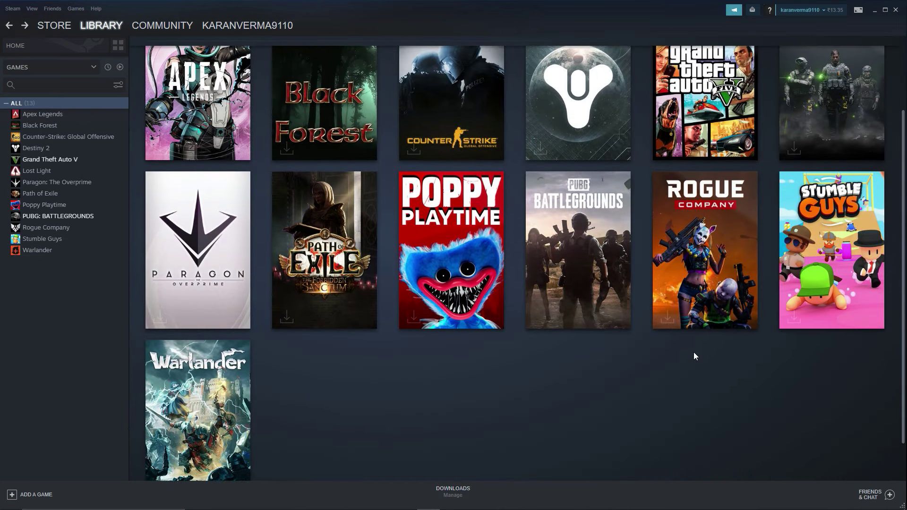
# - Open Rogue Company's page, then Lost Light's store page, then Lost Light's library page
pyautogui.click(698, 225)
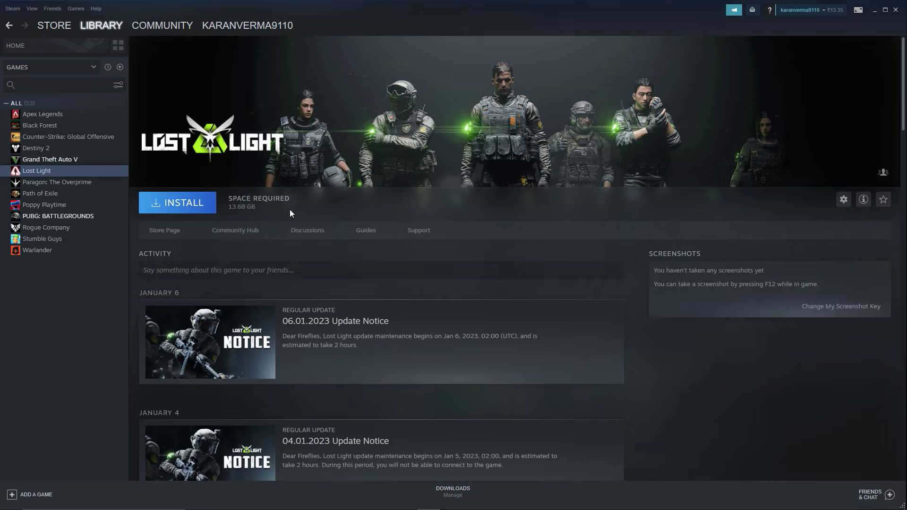
pyautogui.click(164, 227)
pyautogui.scroll(-15, 134, 283)
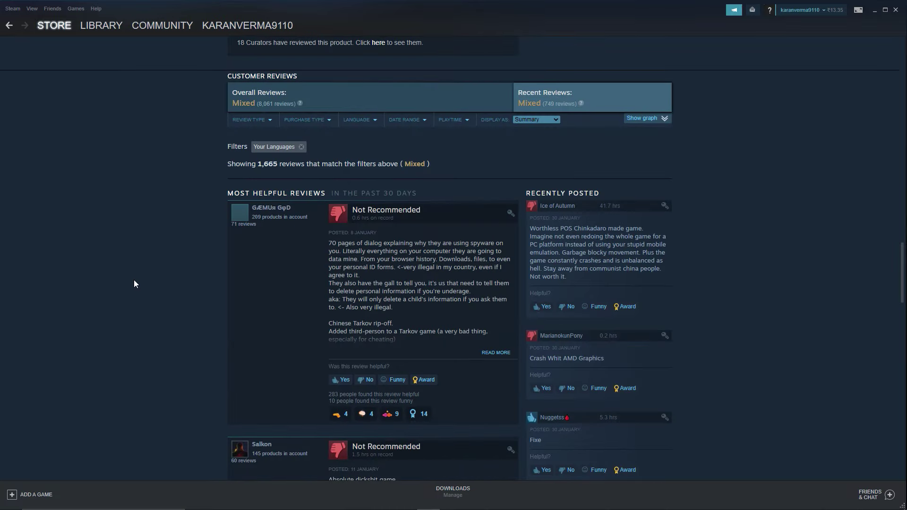
pyautogui.scroll(5, 190, 317)
pyautogui.scroll(4, 190, 317)
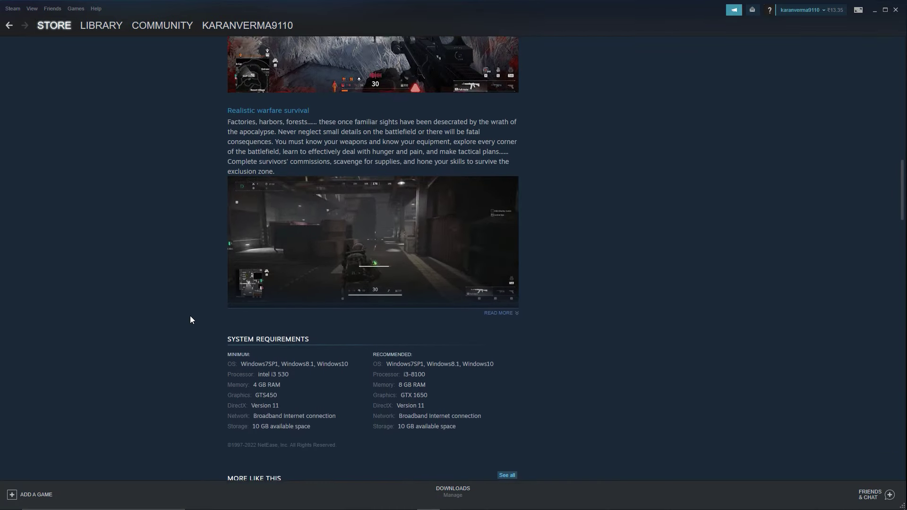
pyautogui.scroll(2, 190, 320)
pyautogui.scroll(3, 97, 260)
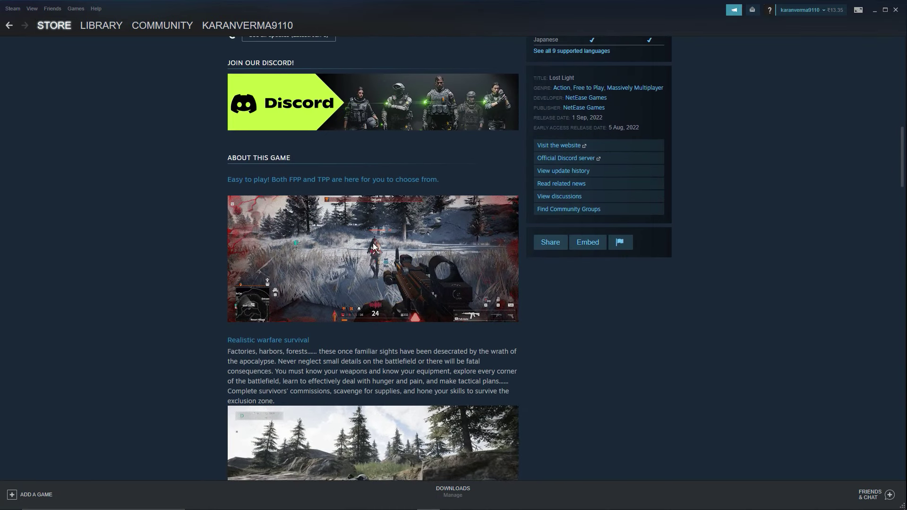
pyautogui.scroll(5, 691, 300)
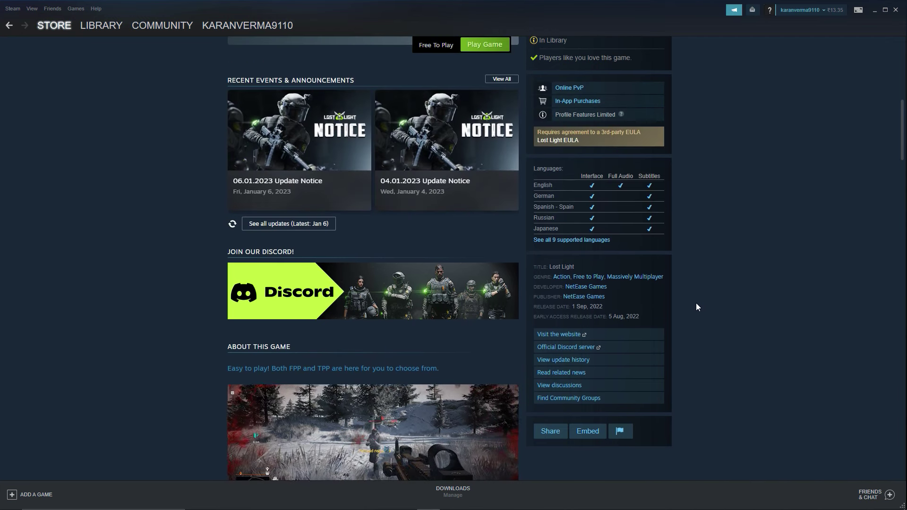
pyautogui.scroll(3, 696, 302)
pyautogui.scroll(3, 672, 301)
pyautogui.scroll(5, 635, 304)
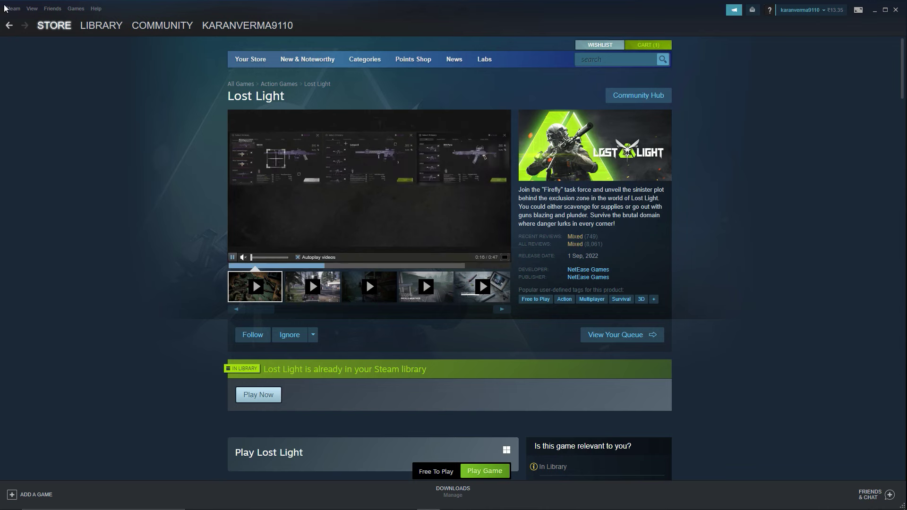
pyautogui.click(102, 25)
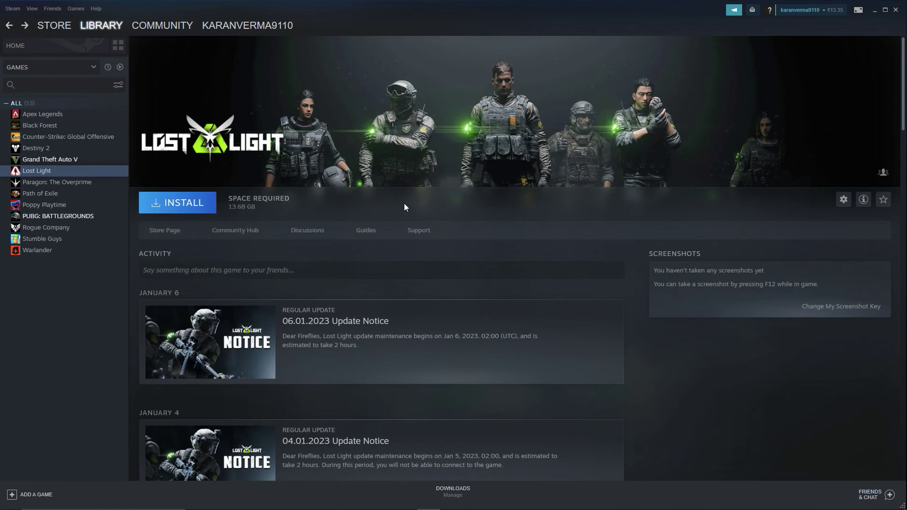
# - Show the full games grid, view PUBG: BATTLEGROUNDS' page, then return to the grid
pyautogui.click(29, 103)
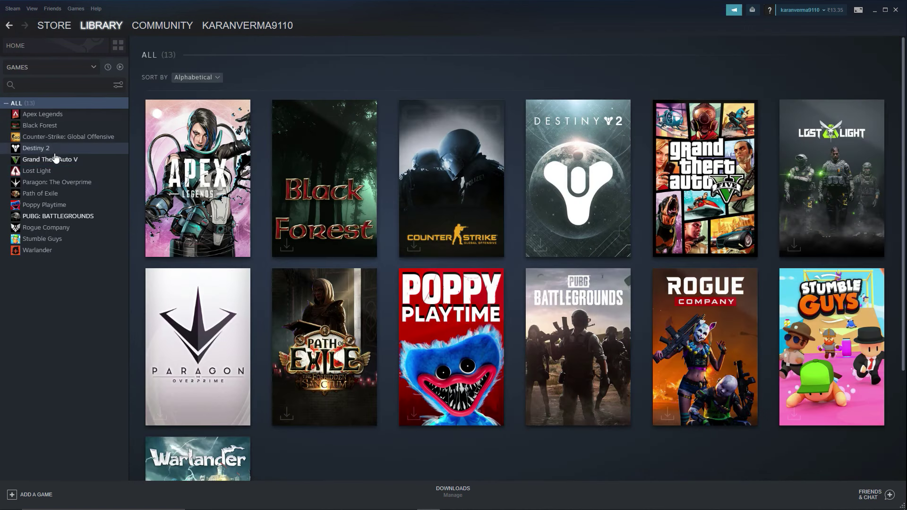
pyautogui.click(66, 215)
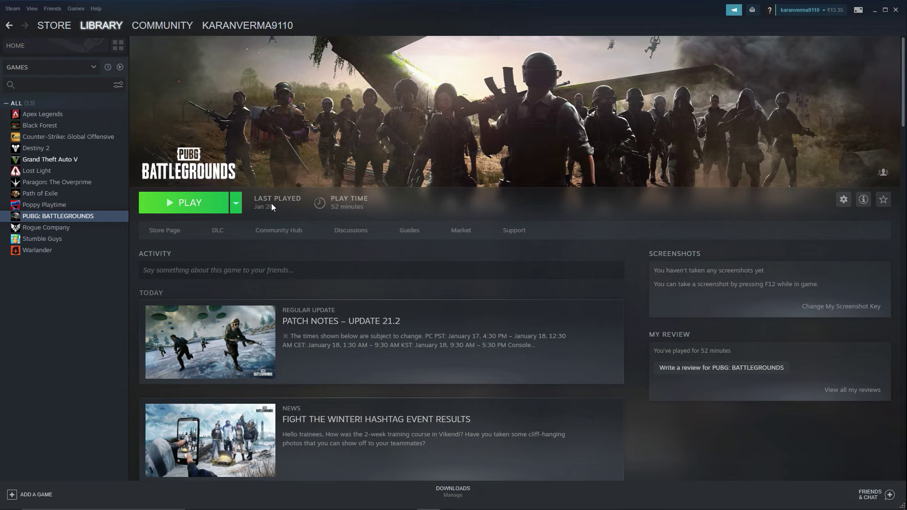
pyautogui.hotkey('alt', 'Left')
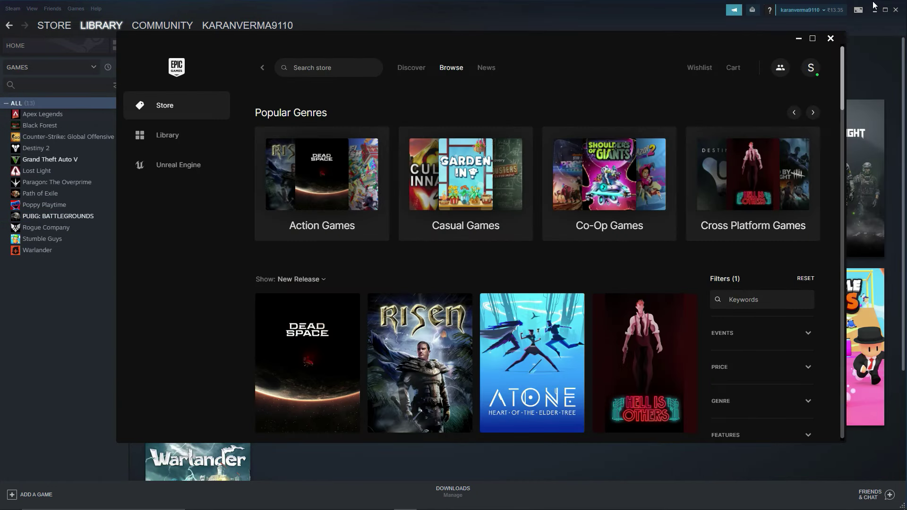
# - Switch to Epic Games Launcher, browse the owned-games library, then return to the Store
pyautogui.click(874, 10)
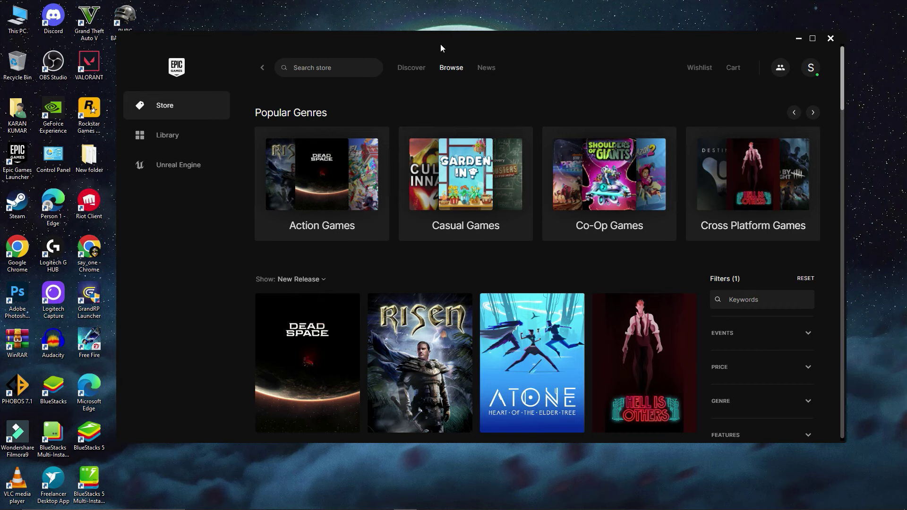
pyautogui.click(178, 140)
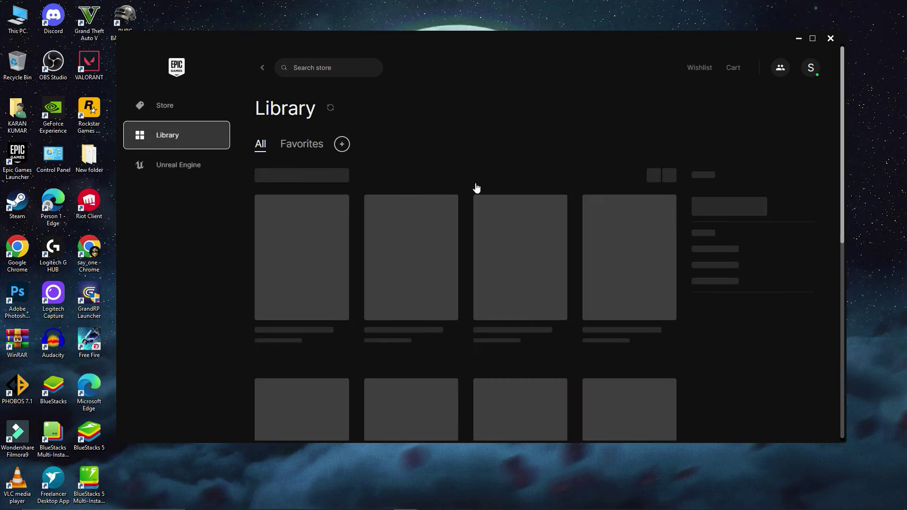
pyautogui.scroll(-1, 667, 285)
pyautogui.scroll(-3, 666, 285)
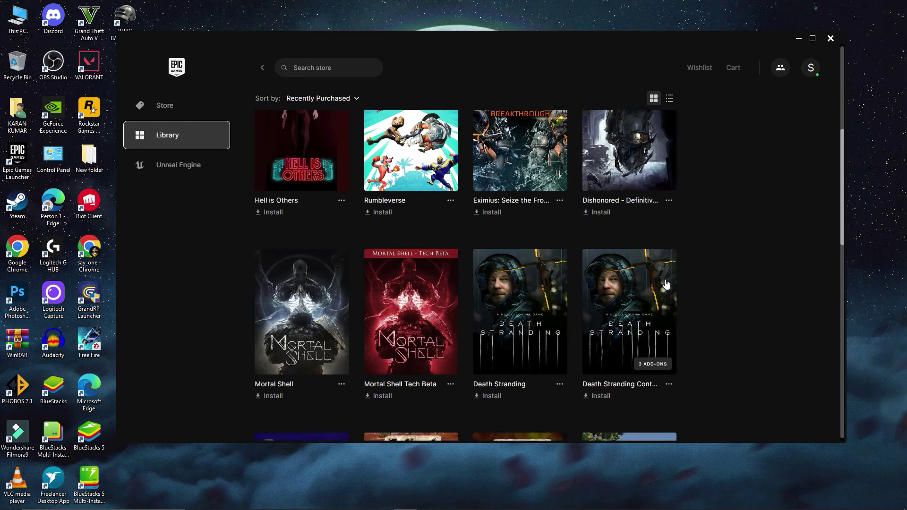
pyautogui.scroll(-8, 666, 285)
pyautogui.scroll(-1, 651, 294)
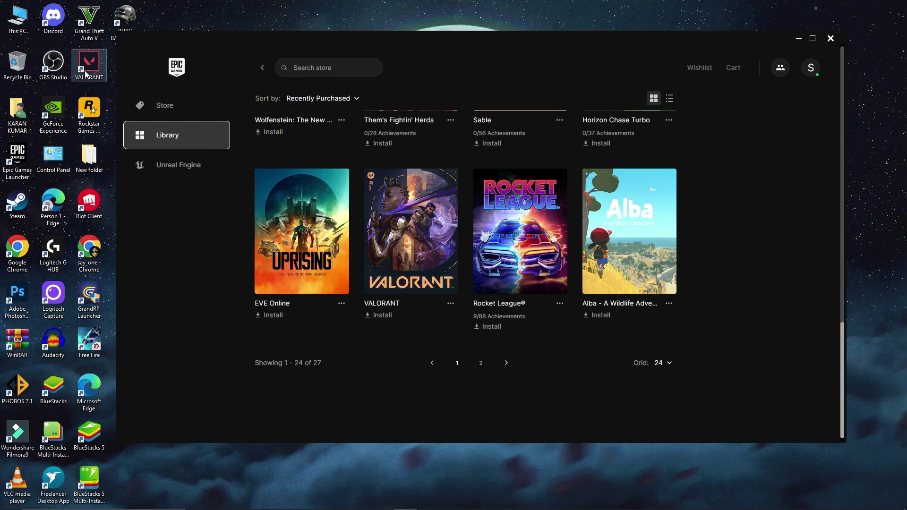
pyautogui.scroll(3, 496, 298)
pyautogui.scroll(4, 509, 320)
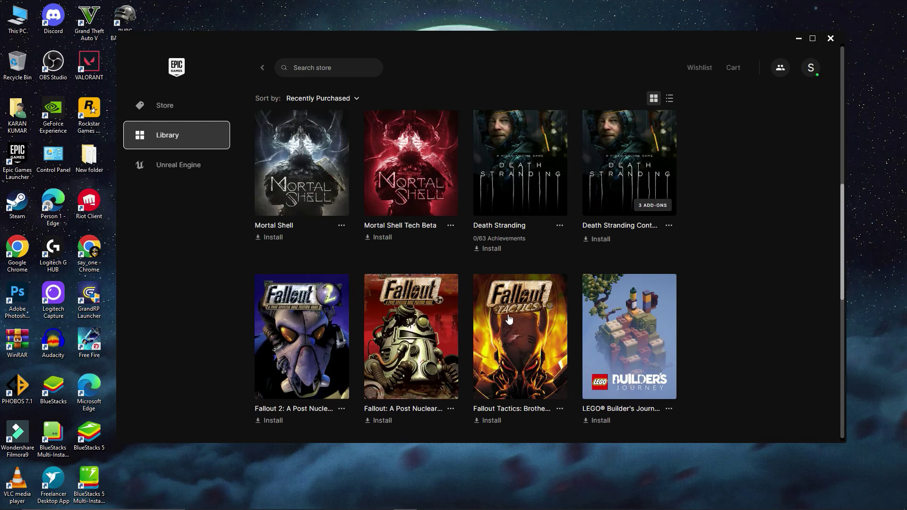
pyautogui.scroll(3, 509, 320)
pyautogui.scroll(3, 499, 309)
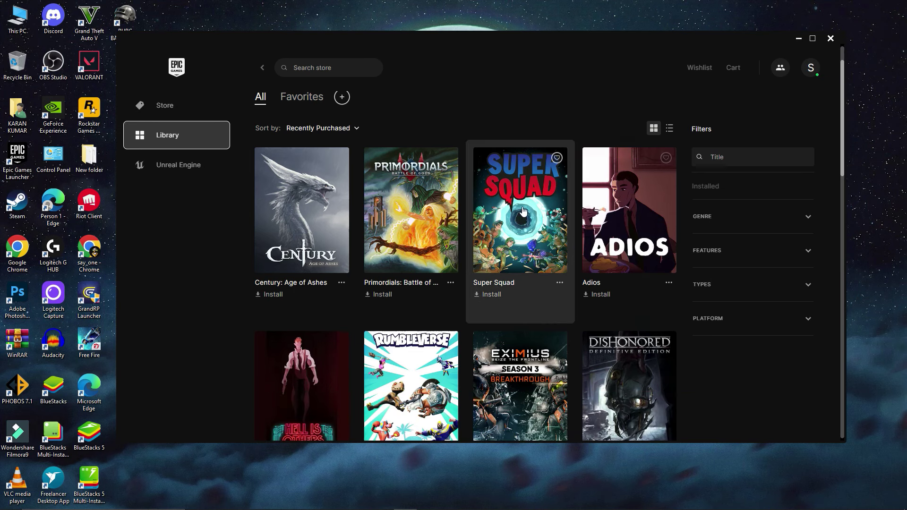
pyautogui.click(185, 107)
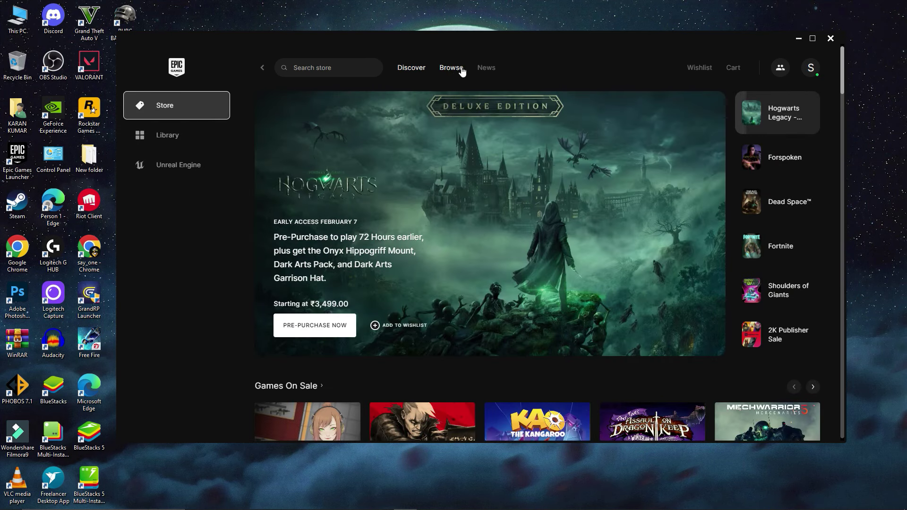
# - Open the Browse catalogue and set the PRICE filter to Free
pyautogui.click(454, 70)
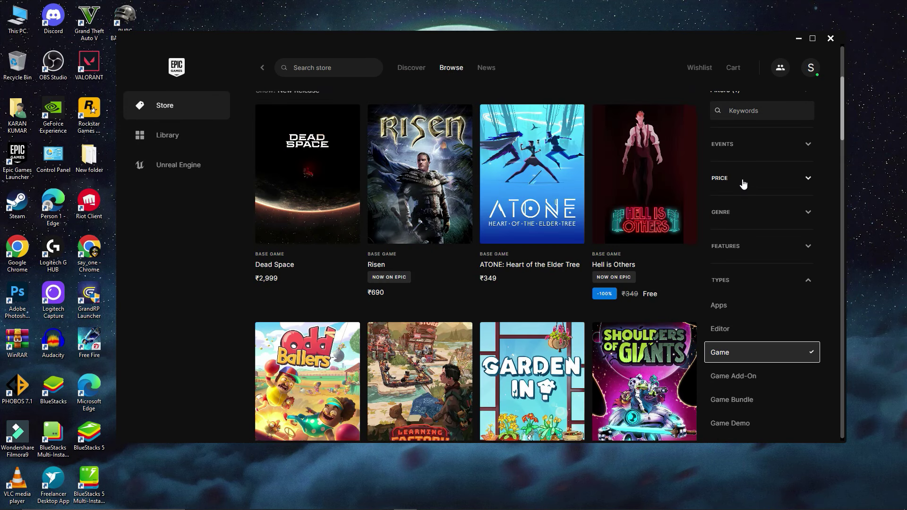
pyautogui.click(730, 184)
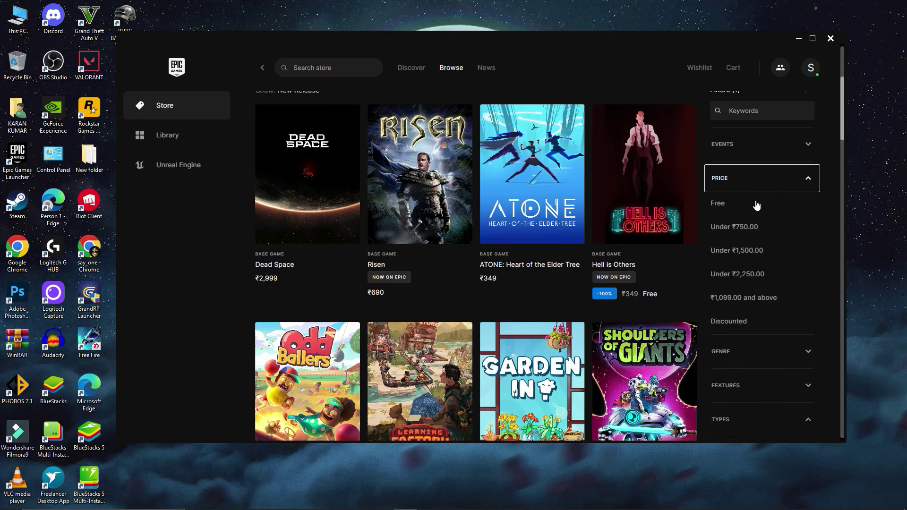
pyautogui.click(719, 204)
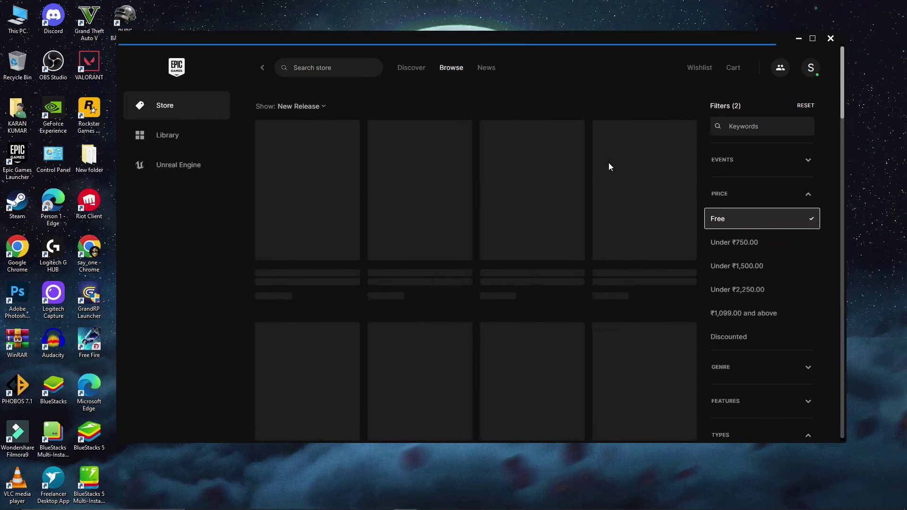
pyautogui.scroll(-5, 667, 207)
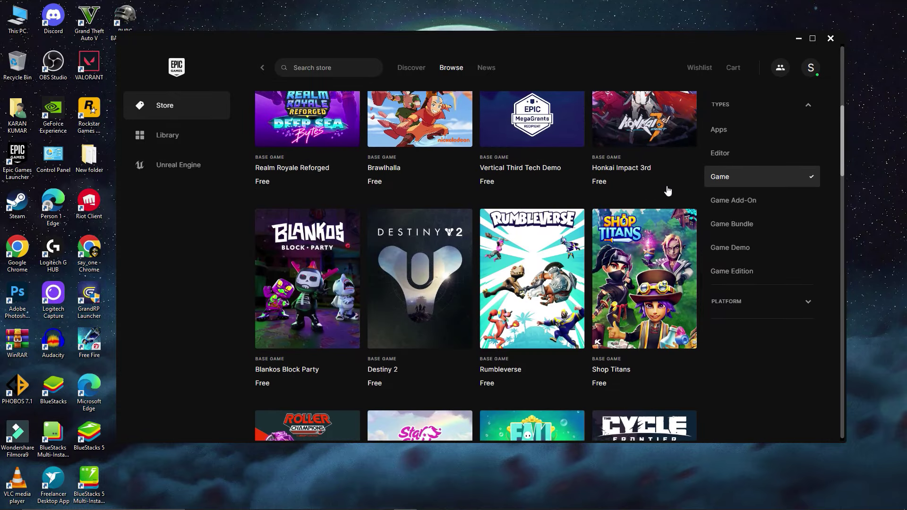
pyautogui.scroll(-5, 667, 207)
pyautogui.scroll(-5, 667, 207)
pyautogui.scroll(-5, 667, 208)
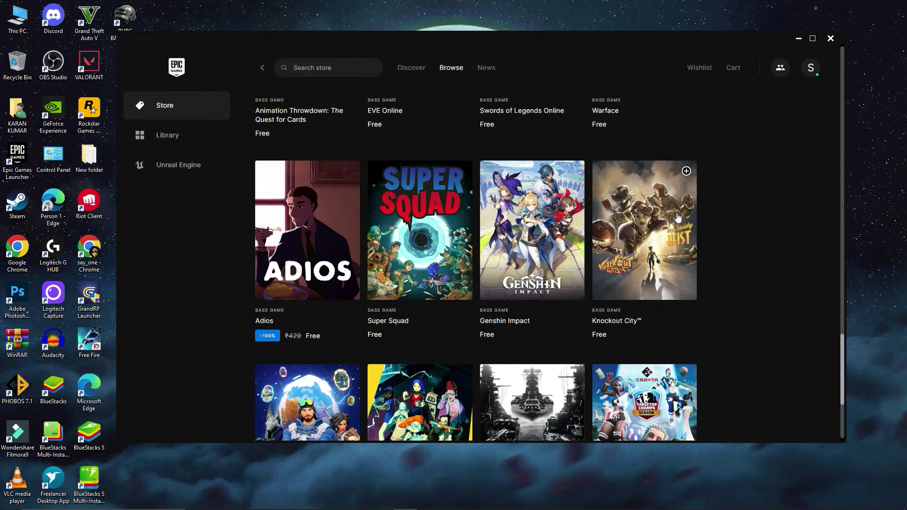
pyautogui.scroll(-4, 677, 219)
pyautogui.moveTo(644, 248)
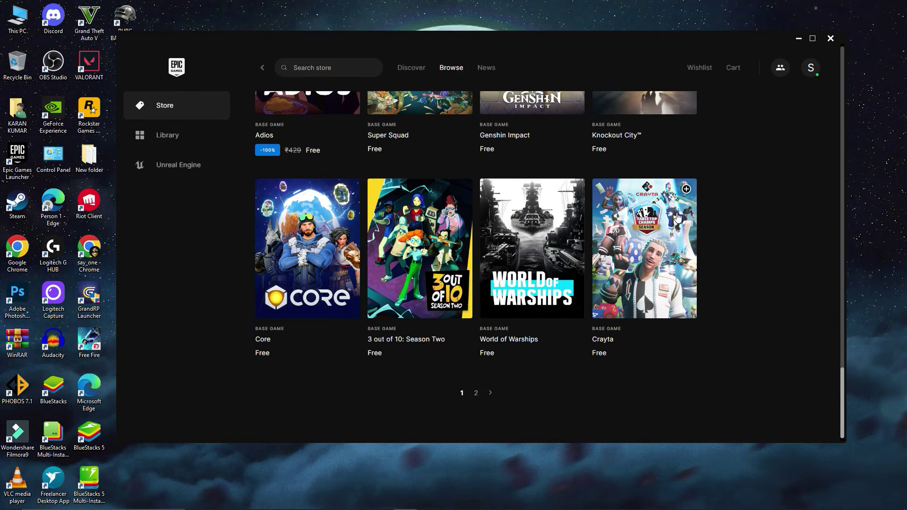
pyautogui.scroll(5, 621, 318)
pyautogui.scroll(5, 623, 319)
pyautogui.scroll(3, 631, 321)
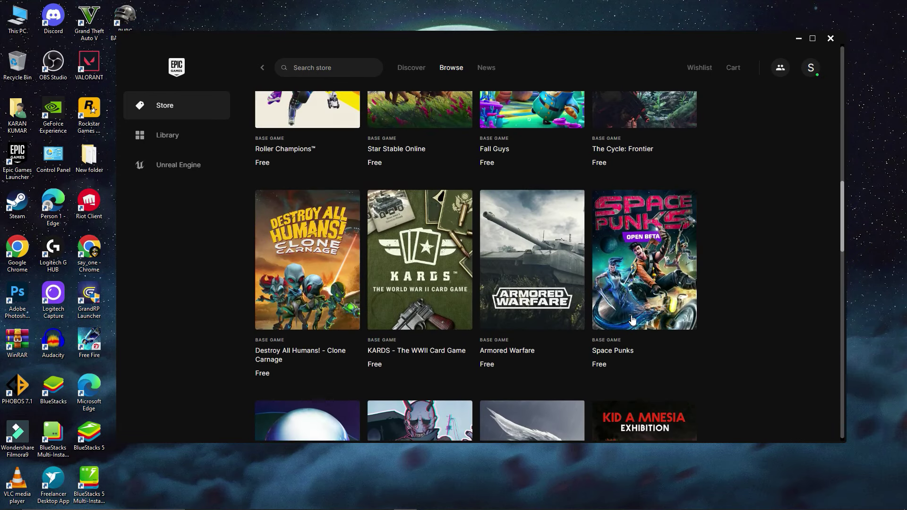
pyautogui.scroll(5, 631, 320)
pyautogui.scroll(3, 630, 320)
pyautogui.scroll(2, 597, 286)
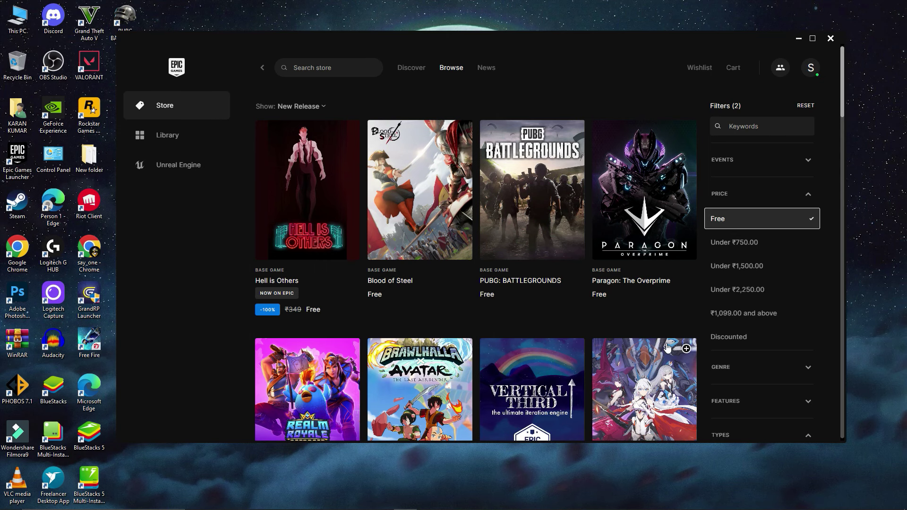
pyautogui.scroll(-2, 666, 347)
pyautogui.scroll(2, 667, 348)
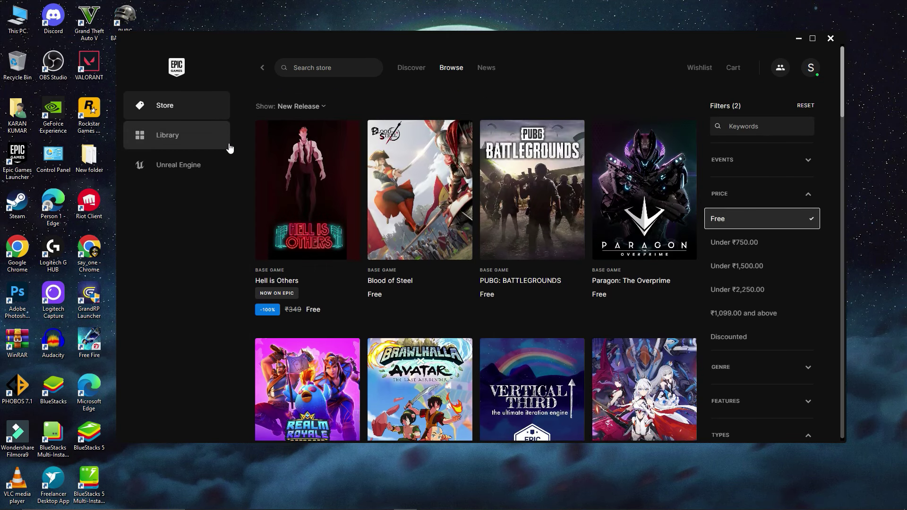
# - Open the Epic library, then the Century: Age of Ashes store page
pyautogui.click(177, 135)
pyautogui.click(669, 199)
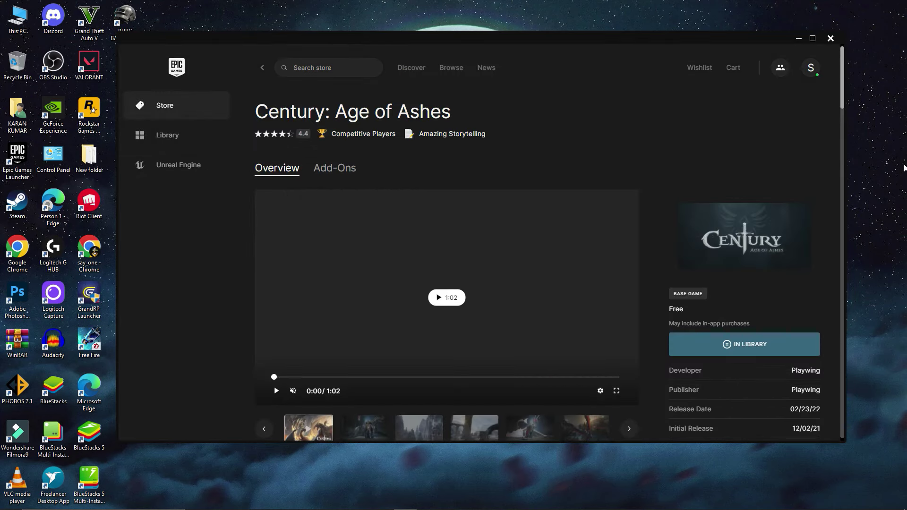
pyautogui.scroll(-1, 750, 254)
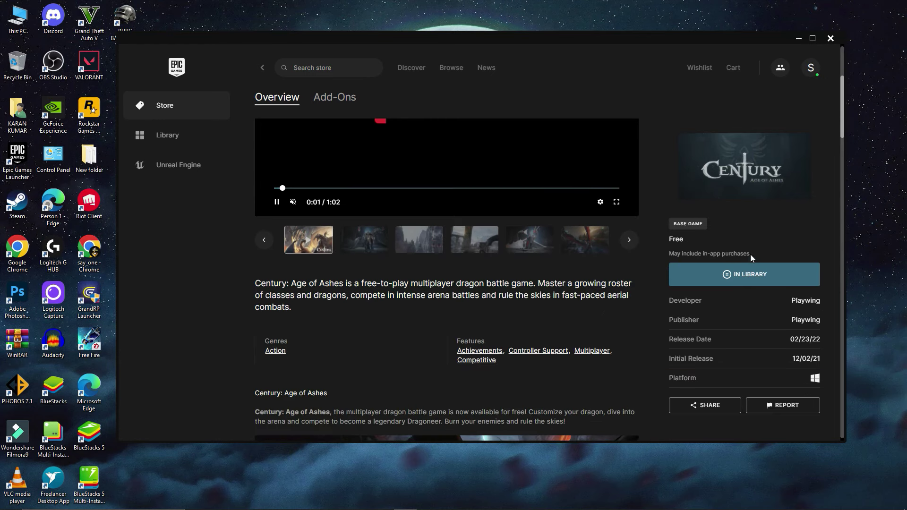
pyautogui.scroll(-3, 751, 255)
pyautogui.scroll(-2, 759, 234)
pyautogui.scroll(-5, 764, 222)
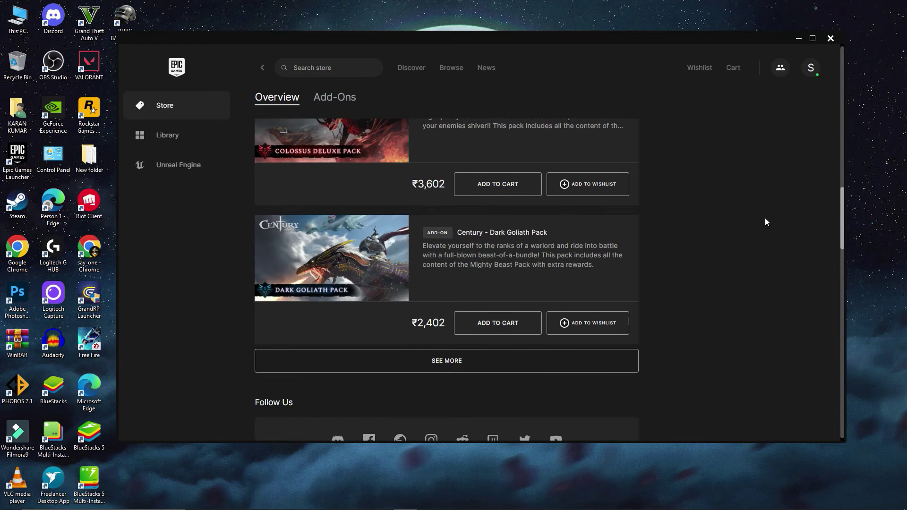
pyautogui.scroll(-5, 758, 216)
pyautogui.scroll(-3, 753, 211)
pyautogui.scroll(3, 753, 210)
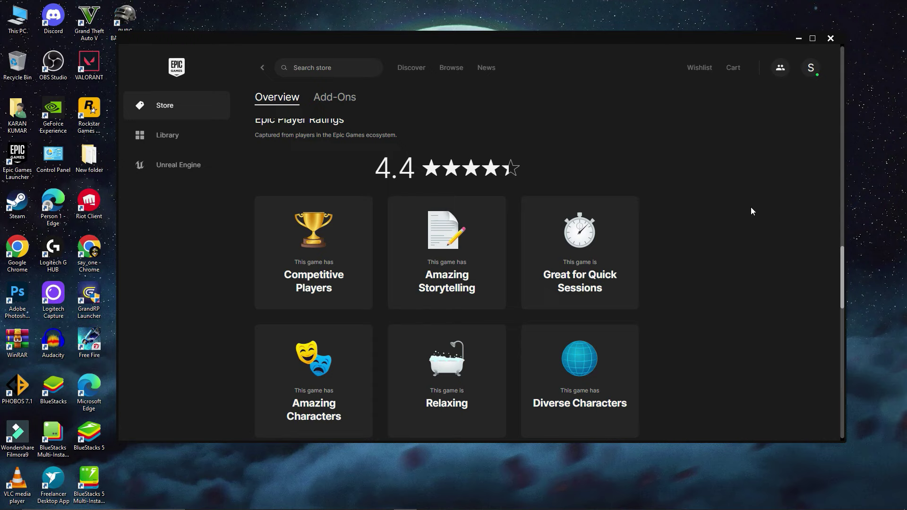
pyautogui.scroll(1, 750, 206)
pyautogui.scroll(4, 749, 202)
pyautogui.scroll(4, 749, 202)
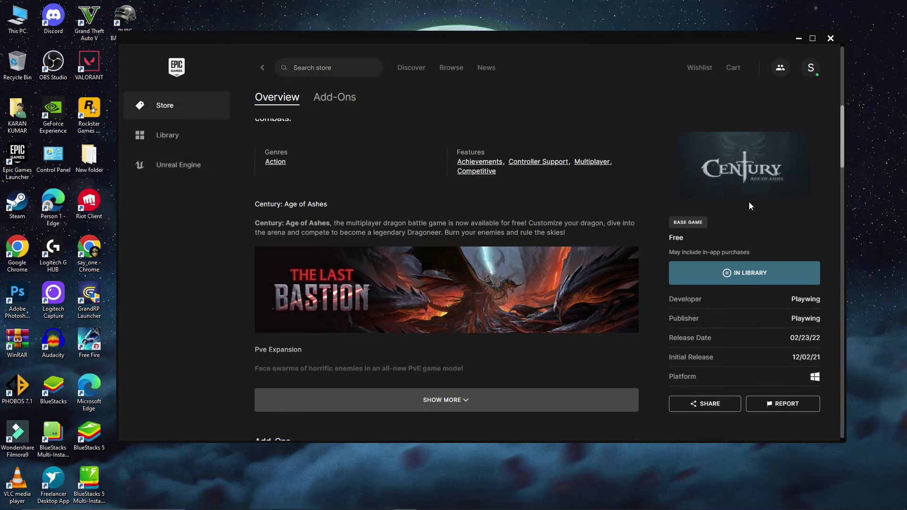
pyautogui.scroll(4, 749, 203)
pyautogui.scroll(1, 748, 201)
pyautogui.scroll(-3, 557, 177)
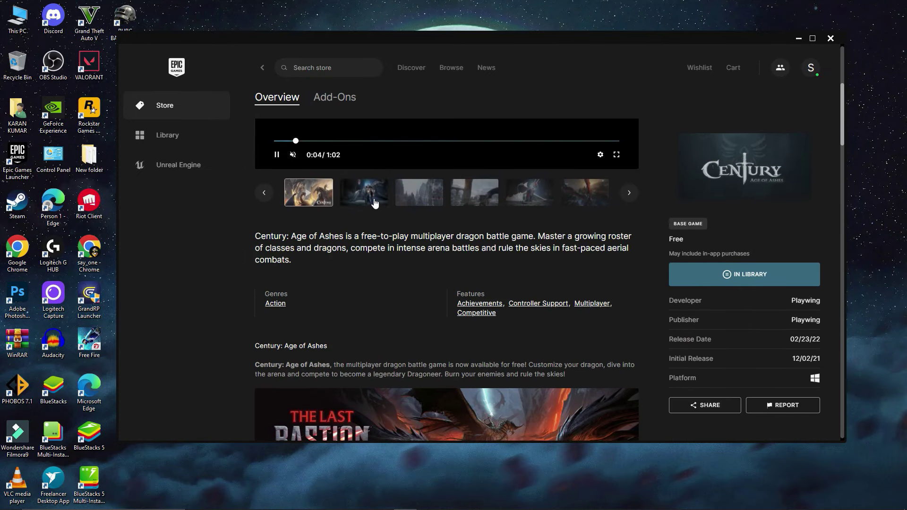
pyautogui.scroll(3, 474, 277)
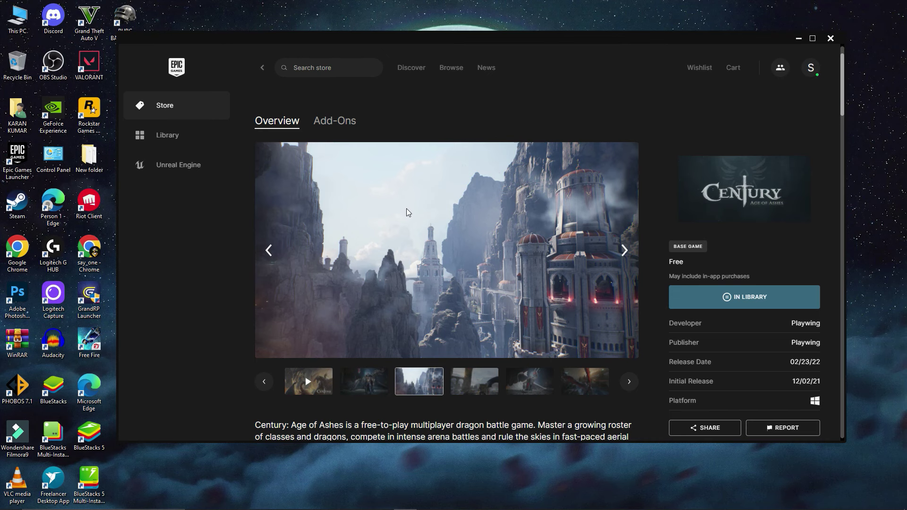
pyautogui.click(185, 137)
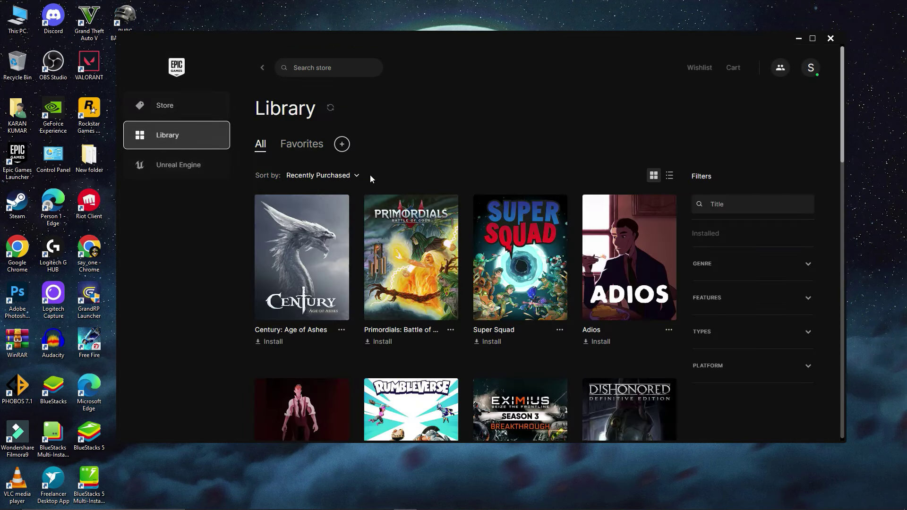
pyautogui.scroll(-2, 520, 205)
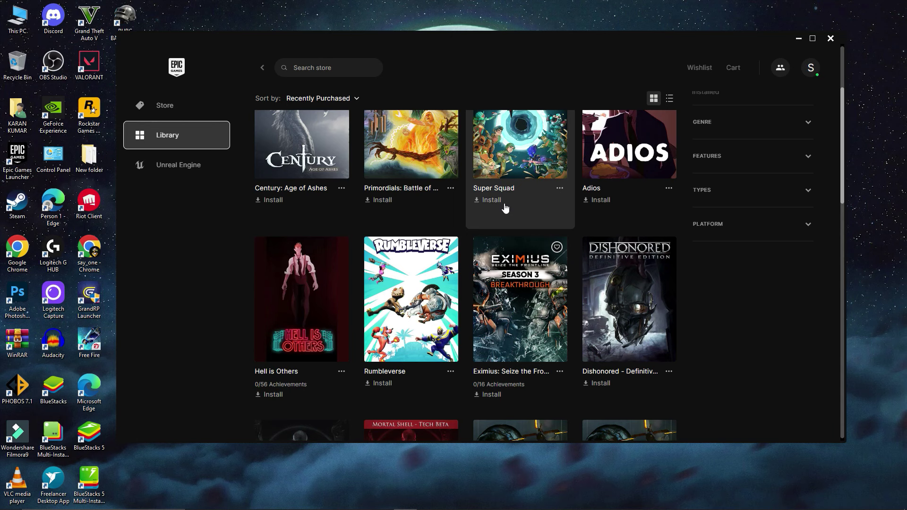
pyautogui.scroll(1, 522, 185)
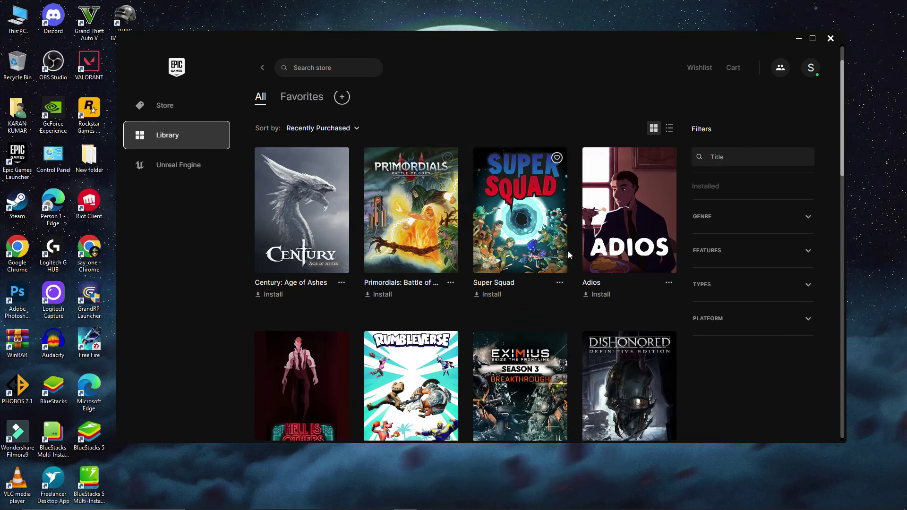
pyautogui.scroll(-3, 539, 241)
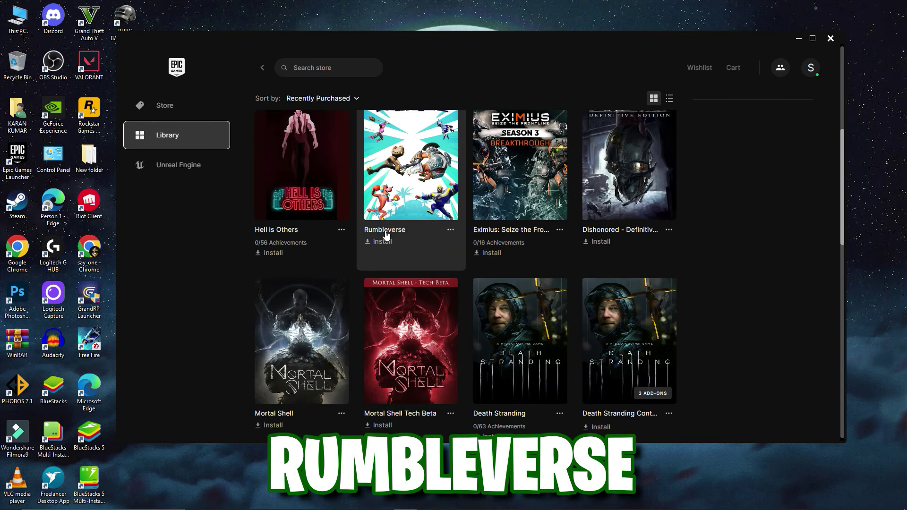
pyautogui.scroll(2, 535, 255)
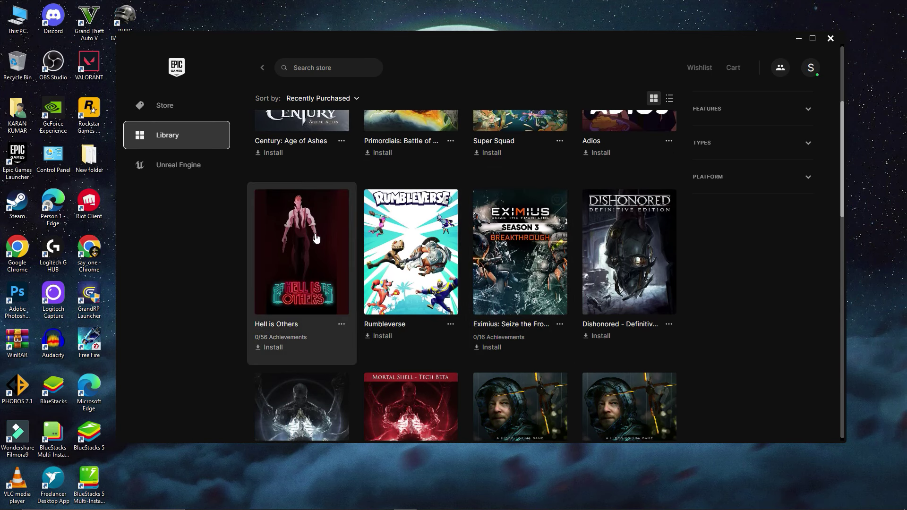
pyautogui.scroll(-1, 532, 247)
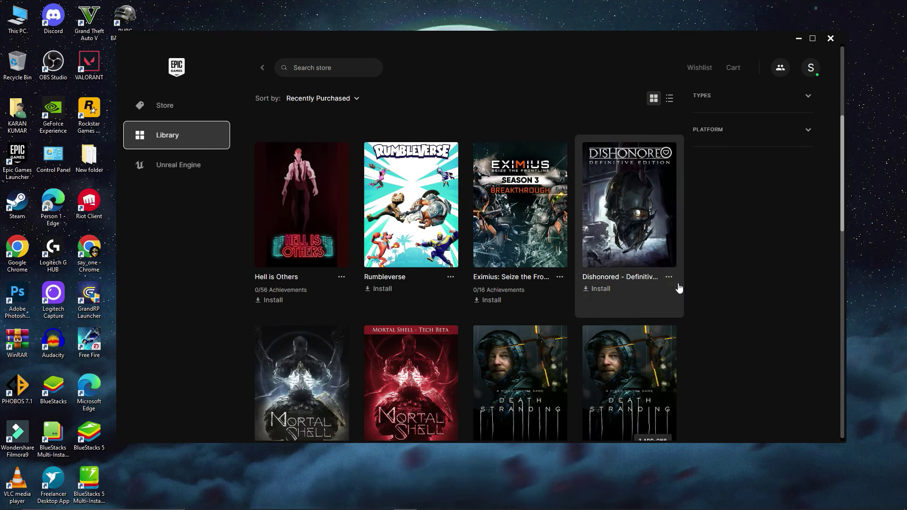
pyautogui.scroll(-2, 701, 311)
pyautogui.scroll(-2, 717, 337)
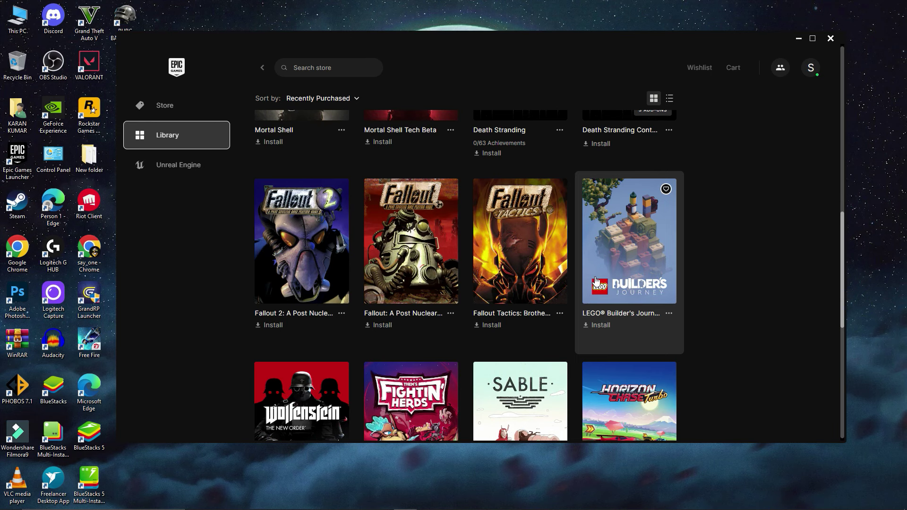
pyautogui.scroll(-2, 591, 282)
pyautogui.scroll(1, 524, 213)
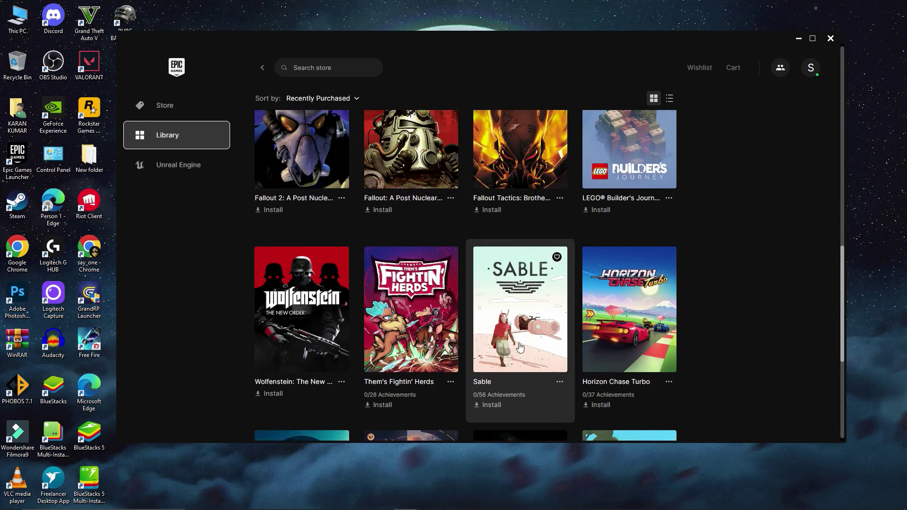
pyautogui.scroll(1, 425, 192)
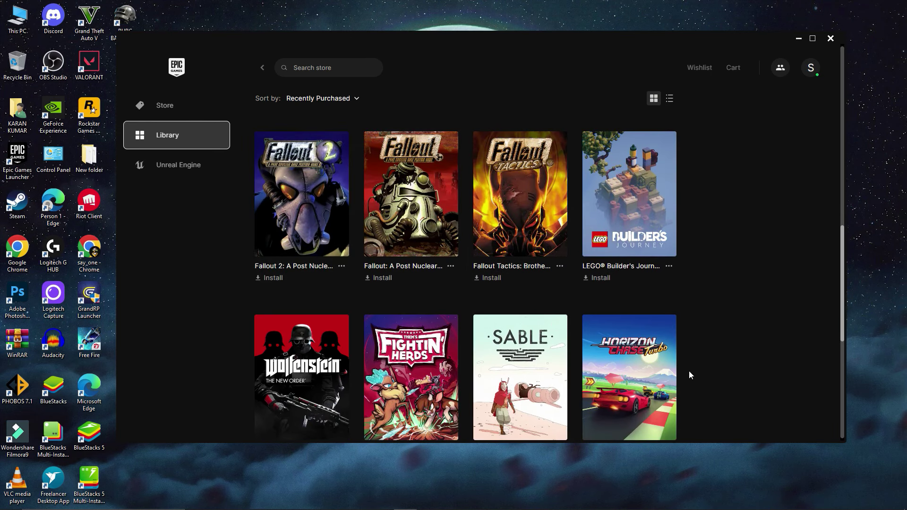
pyautogui.scroll(-4, 604, 391)
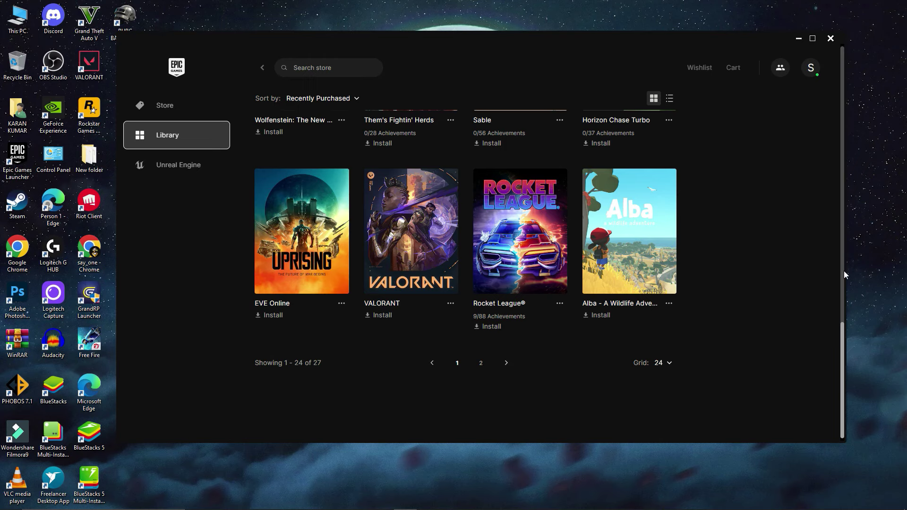
pyautogui.scroll(5, 763, 340)
pyautogui.scroll(3, 754, 329)
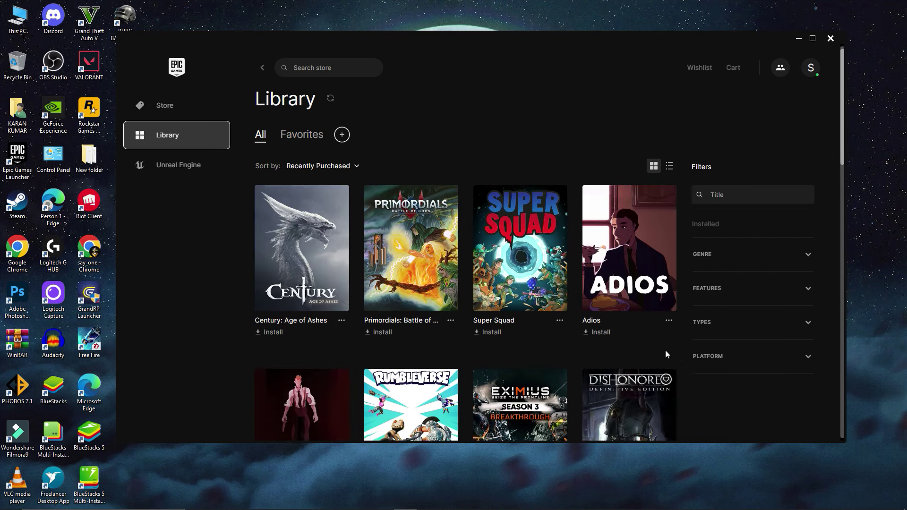
pyautogui.scroll(-2, 666, 350)
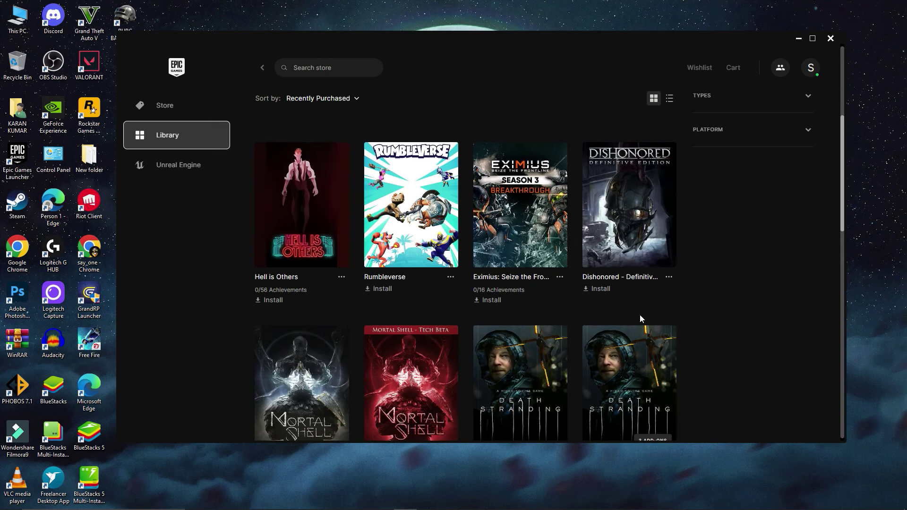
pyautogui.scroll(-3, 640, 315)
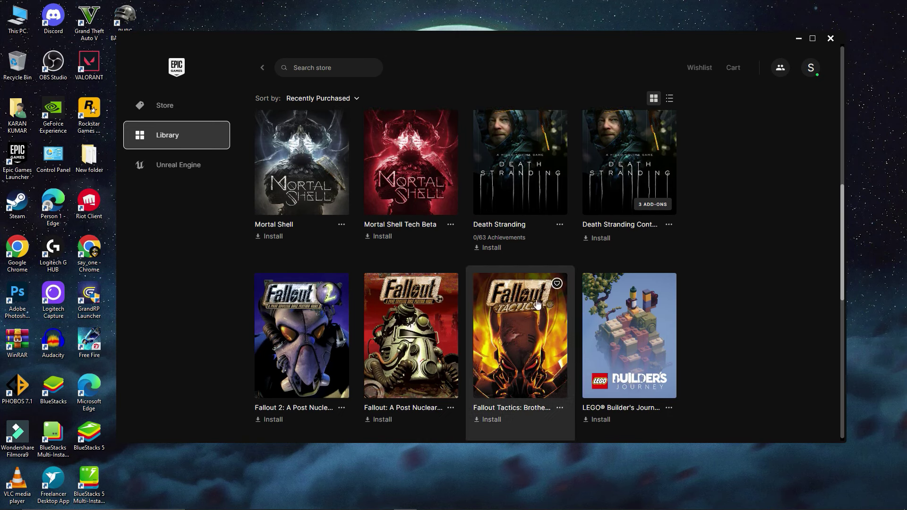
pyautogui.scroll(1, 520, 315)
pyautogui.scroll(3, 507, 316)
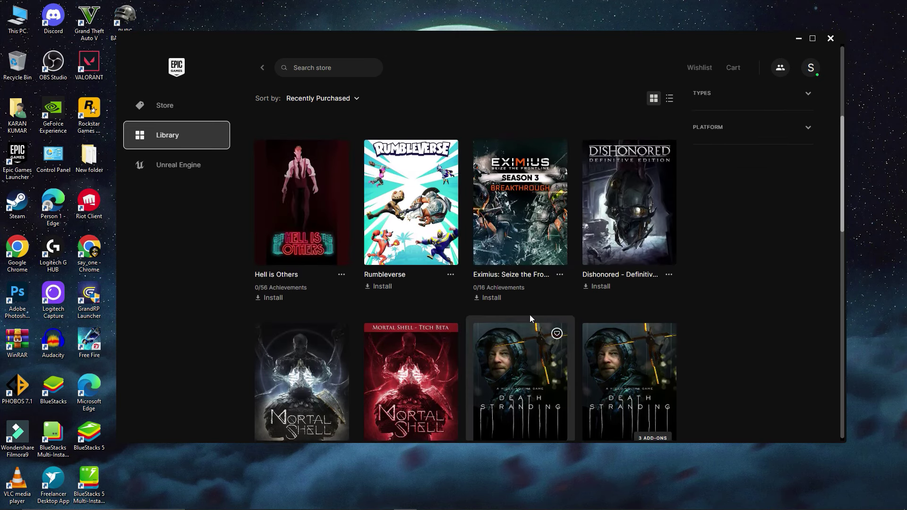
pyautogui.scroll(-3, 529, 315)
pyautogui.scroll(-1, 541, 302)
pyautogui.scroll(-5, 541, 302)
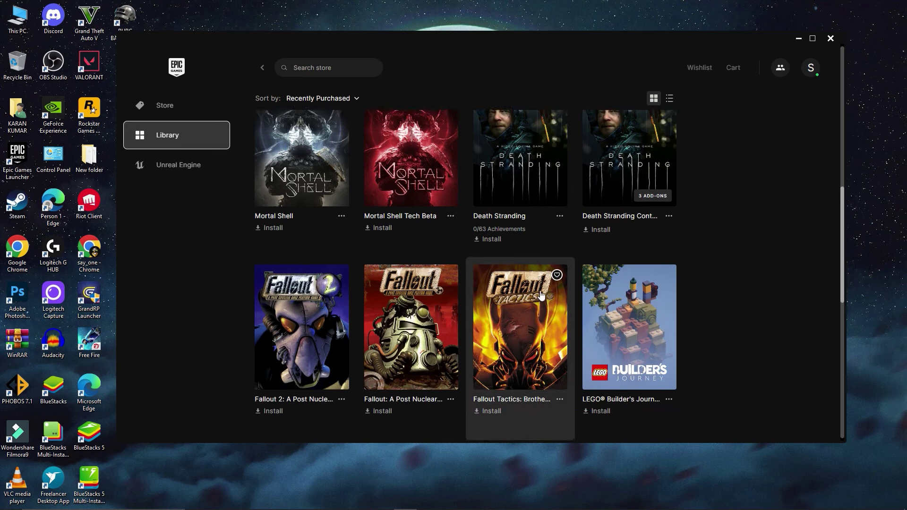
pyautogui.scroll(-3, 546, 283)
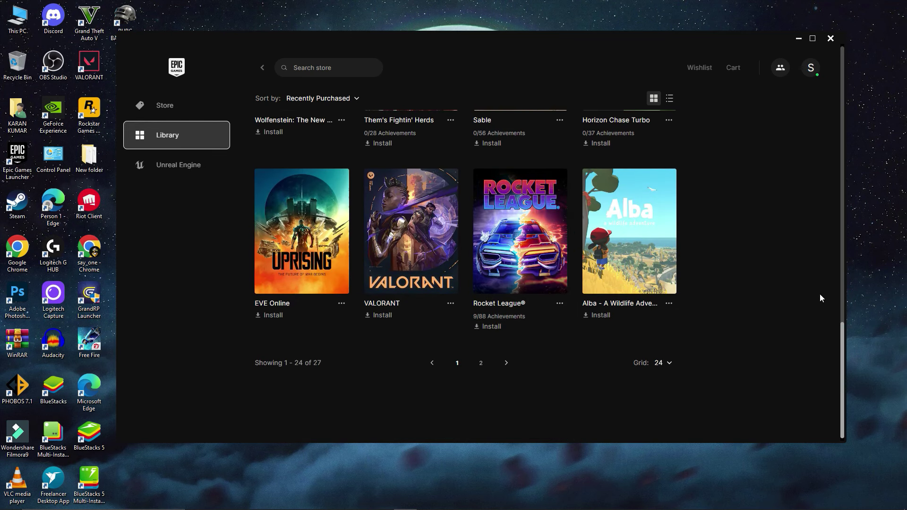